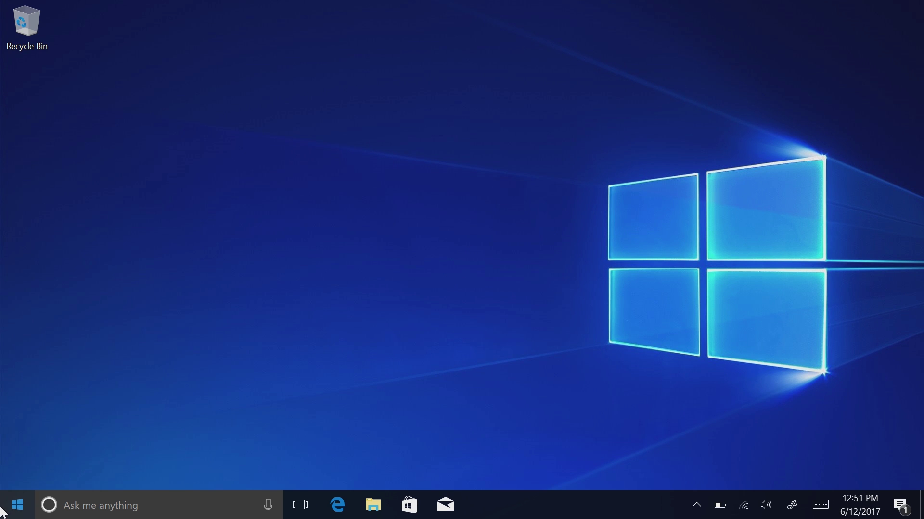
Open Settings > System > About to show Windows 10 S, version 1703, build 15063.332.
{"action": "left_click", "coordinate": [17, 505]}
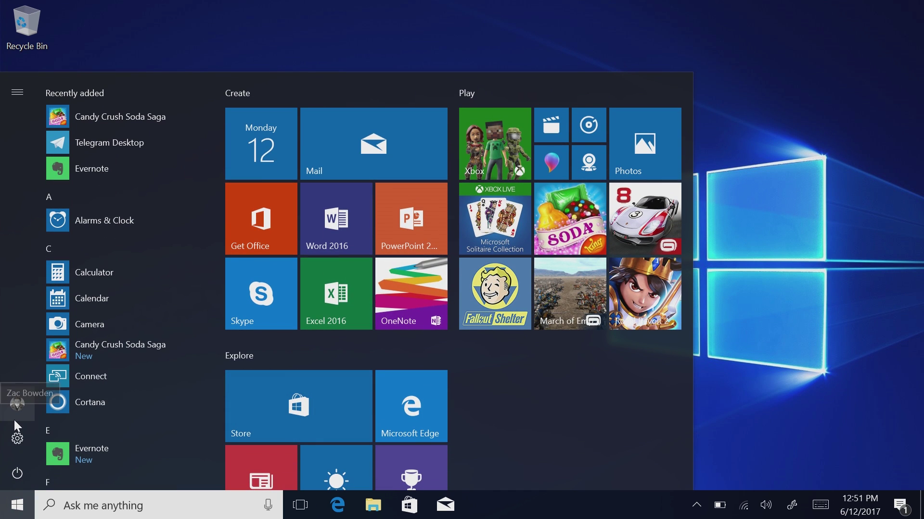
{"action": "left_click", "coordinate": [18, 438]}
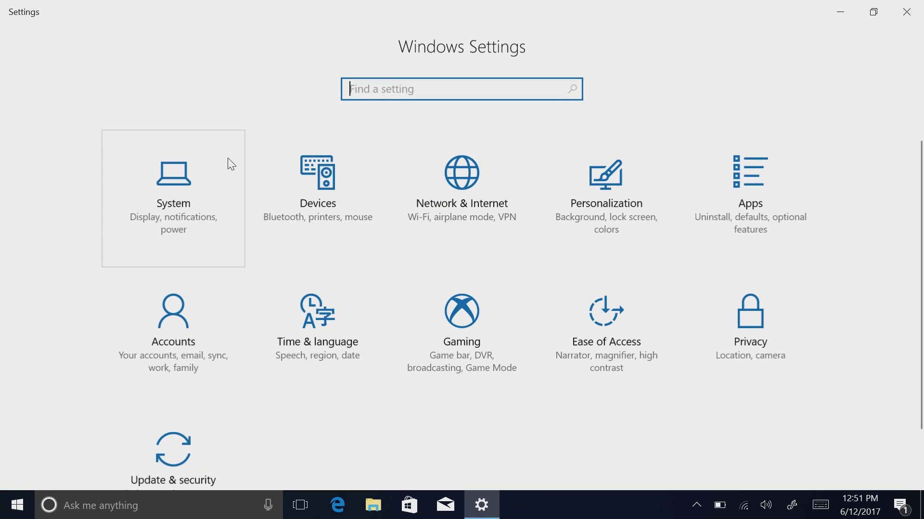
{"action": "left_click", "coordinate": [212, 187]}
{"action": "left_click", "coordinate": [129, 467]}
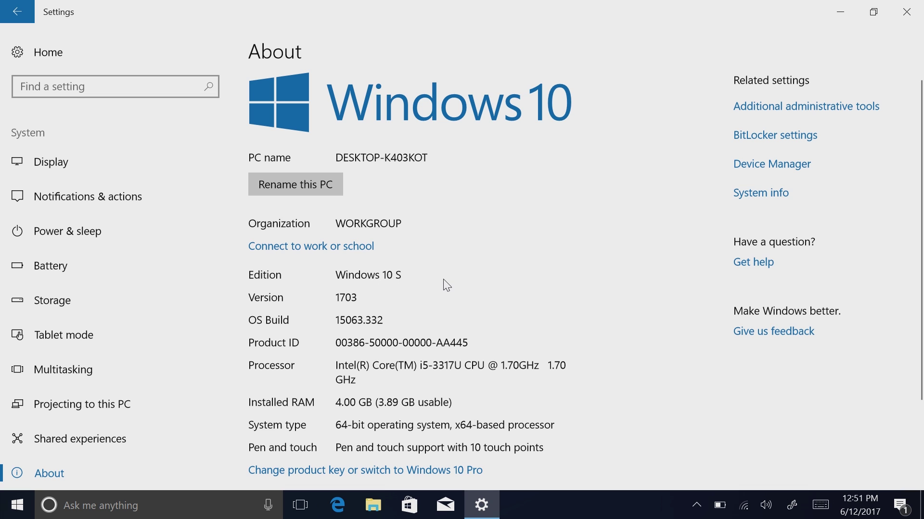
{"action": "key", "text": "super+r"}
Check the version with winver beside the edition details, then close About Windows and Settings.
{"action": "type", "text": "winver\\"}
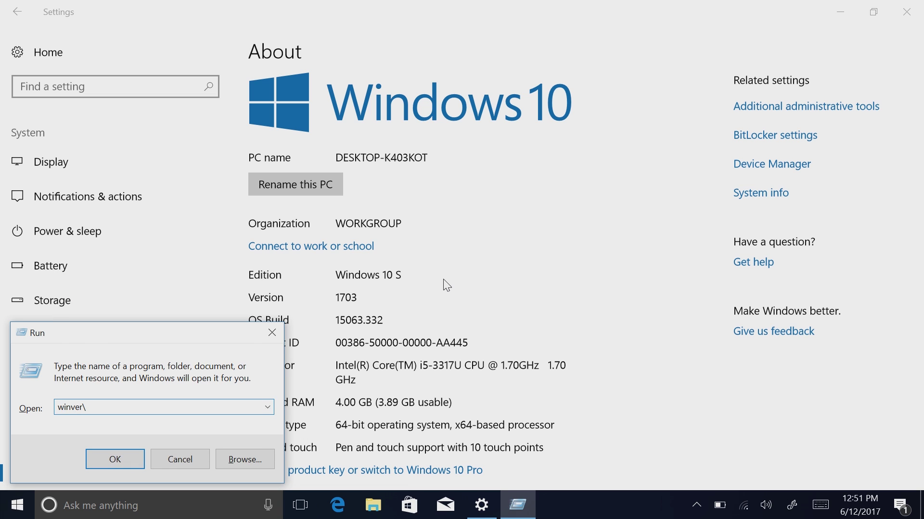
{"action": "key", "text": "Return"}
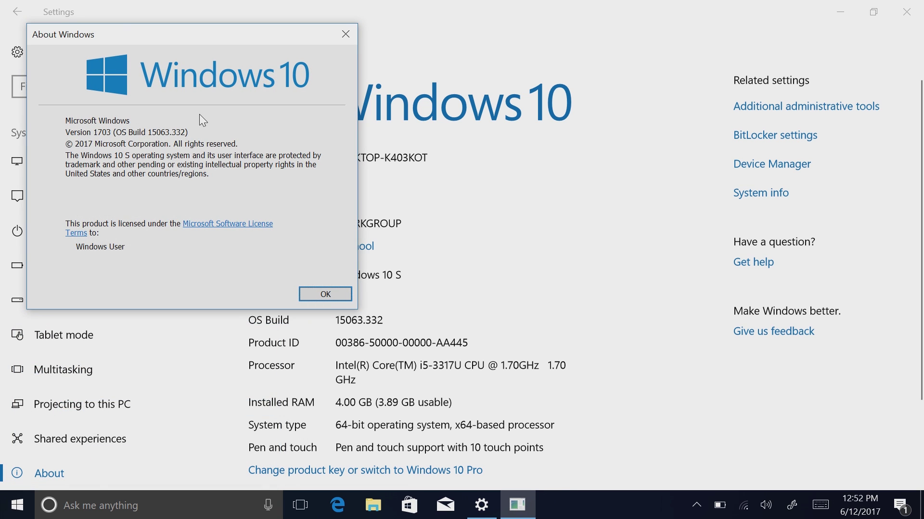
{"action": "left_click_drag", "start_coordinate": [164, 37], "coordinate": [524, 63]}
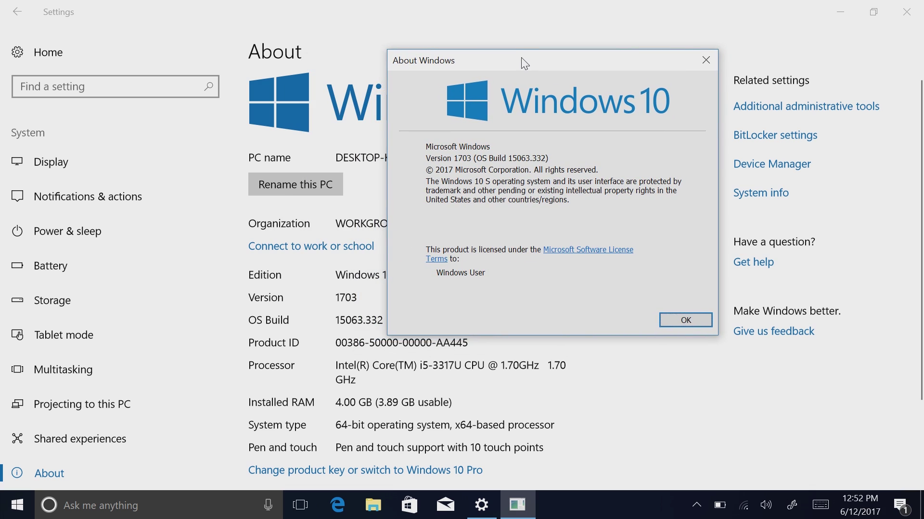
{"action": "left_click", "coordinate": [699, 324]}
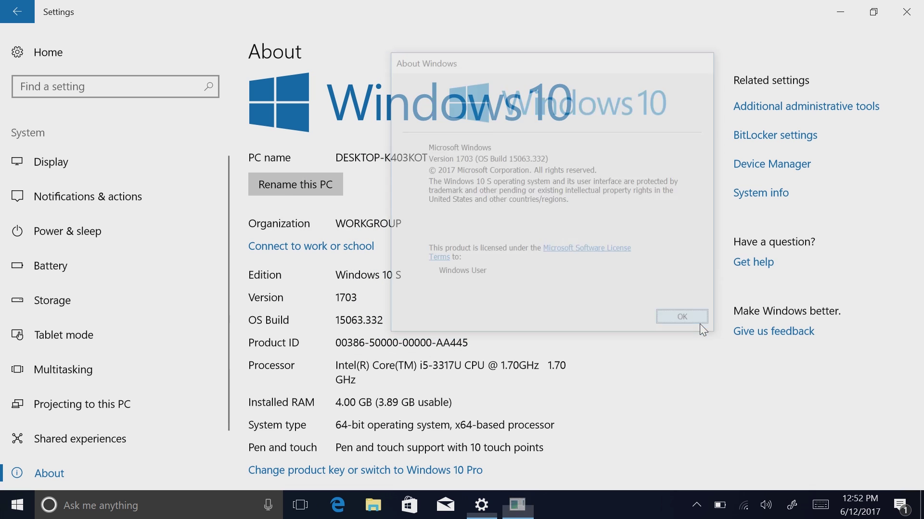
{"action": "left_click", "coordinate": [906, 12]}
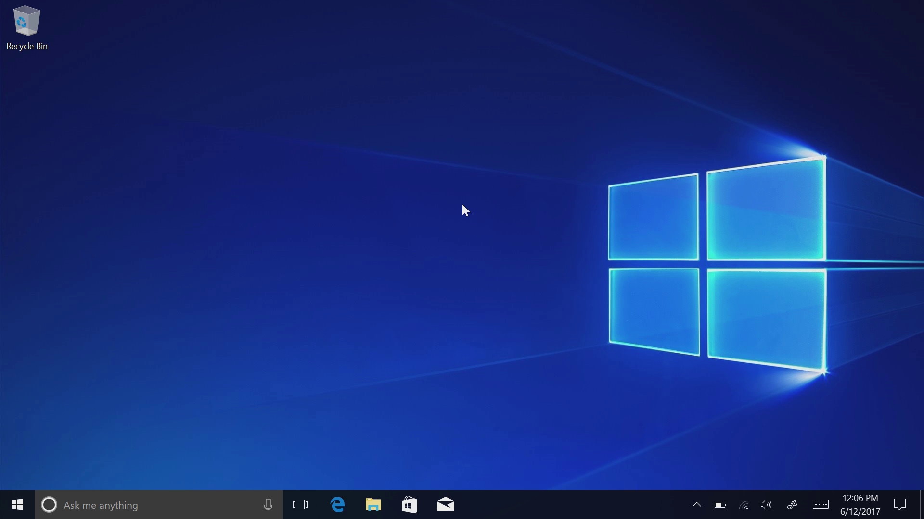
Show the Start menu's app list and the Create, Play and Explore tile groups.
{"action": "key", "text": "super"}
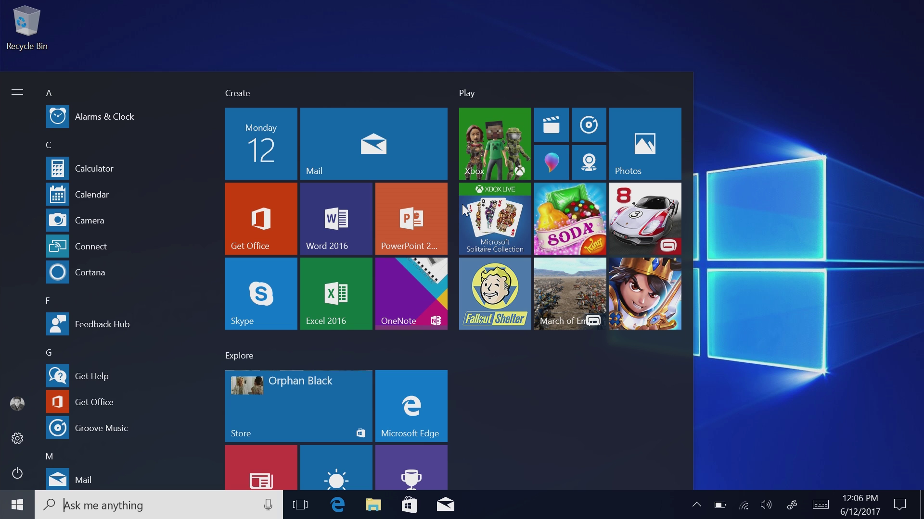
In Edge, download ChromeSetup.exe from google.co.uk and open its Downloads folder.
{"action": "left_click", "coordinate": [338, 505]}
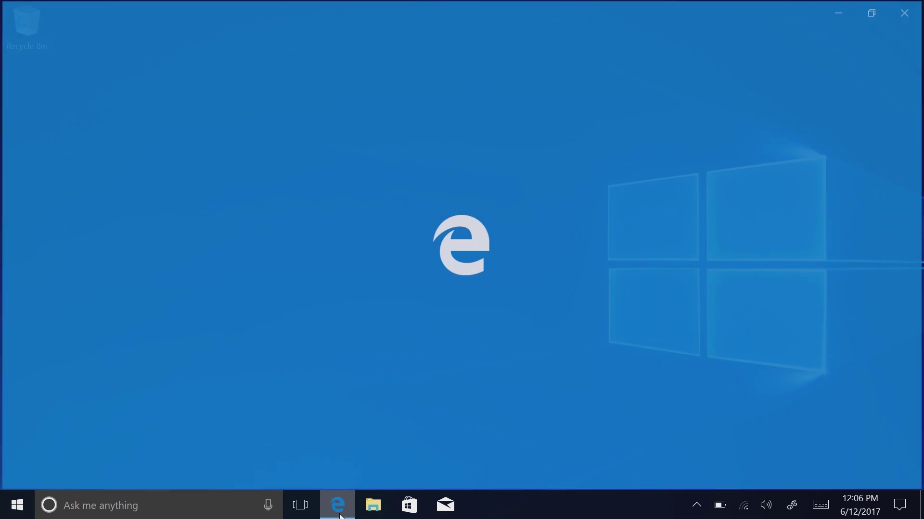
{"action": "type", "text": "google.co.uk"}
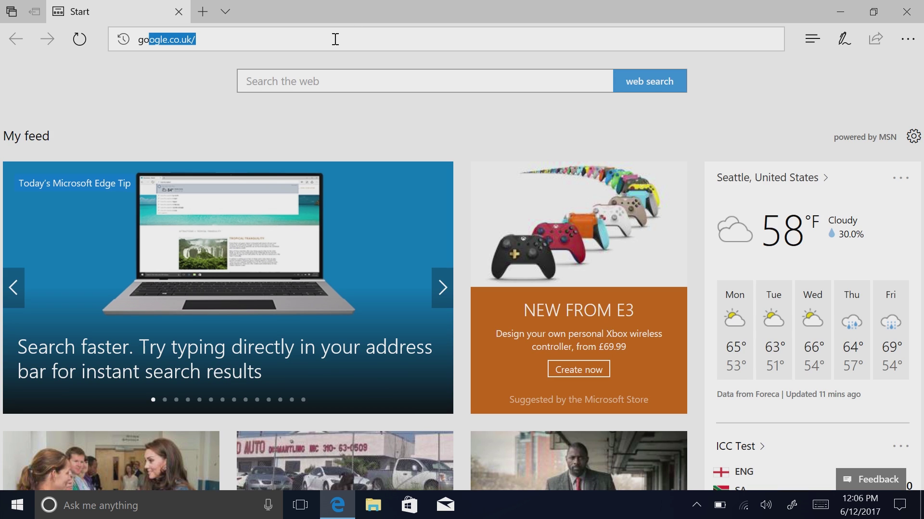
{"action": "key", "text": "Return"}
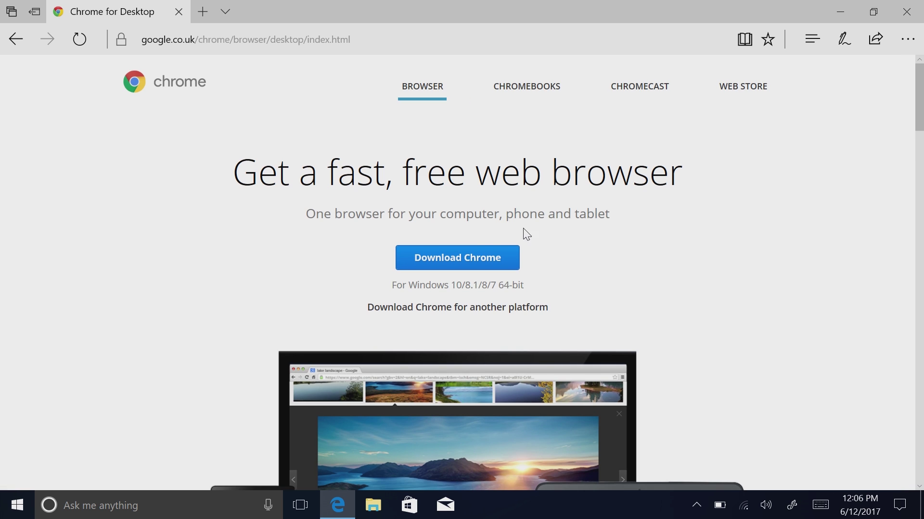
{"action": "left_click", "coordinate": [459, 248]}
{"action": "left_click", "coordinate": [296, 375]}
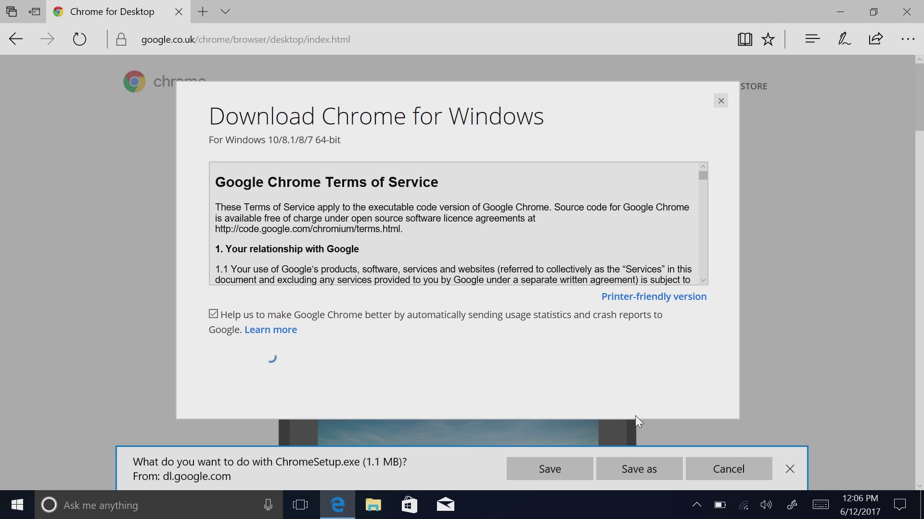
{"action": "left_click", "coordinate": [558, 474]}
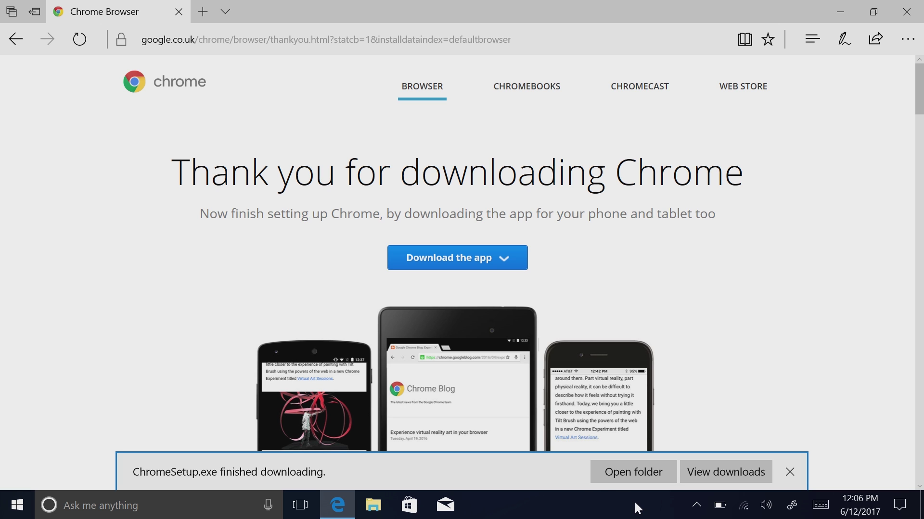
{"action": "left_click", "coordinate": [606, 469]}
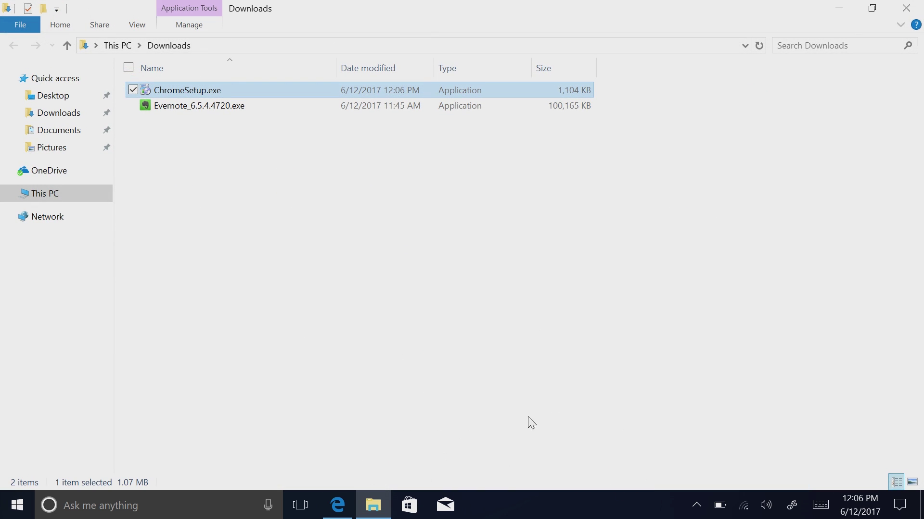
{"action": "double_click", "coordinate": [179, 92]}
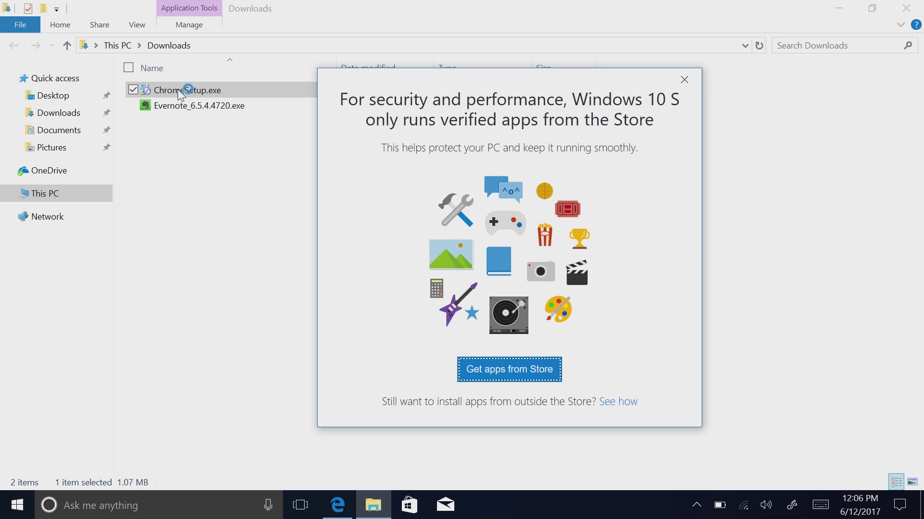
{"action": "left_click", "coordinate": [495, 380]}
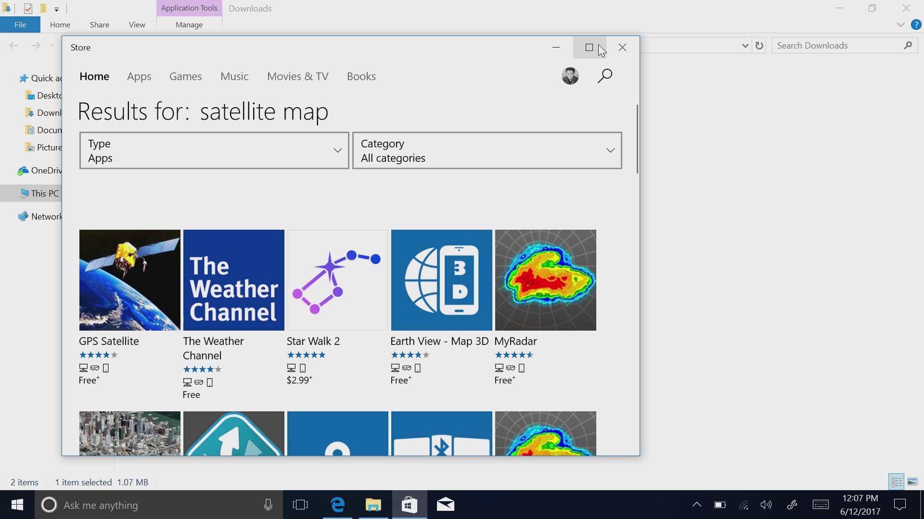
{"action": "left_click", "coordinate": [613, 50]}
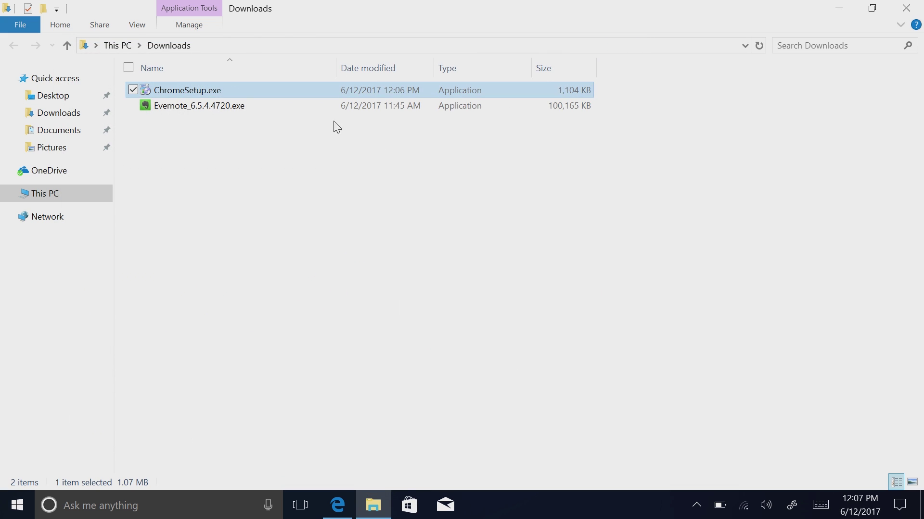
Start installing Evernote from its Microsoft Store page.
{"action": "double_click", "coordinate": [263, 110]}
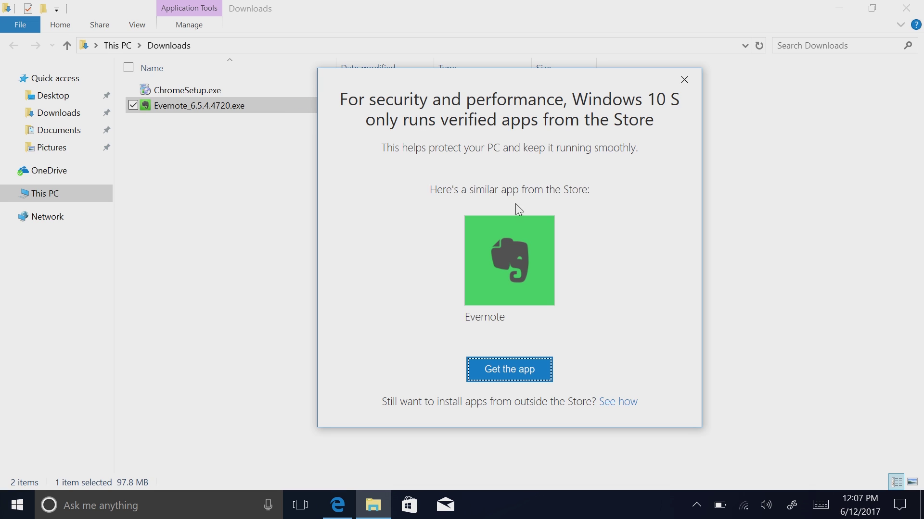
{"action": "left_click", "coordinate": [522, 255]}
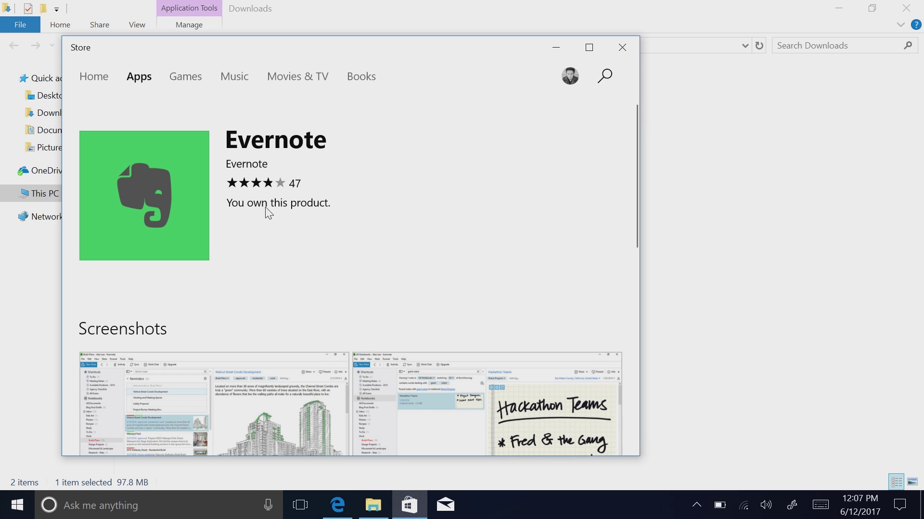
{"action": "left_click", "coordinate": [250, 240]}
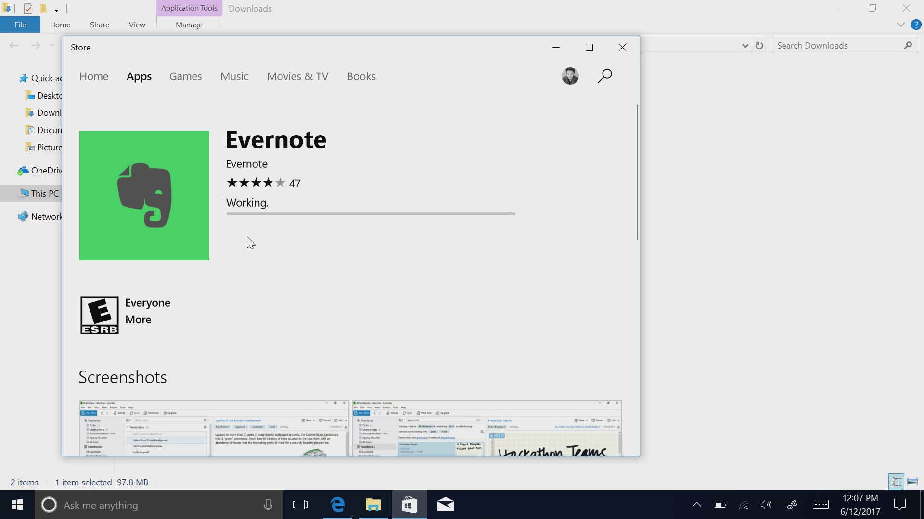
Try running ChromeSetup.exe from Downloads, see it blocked, and go back to the Store.
{"action": "left_click", "coordinate": [555, 48]}
{"action": "left_click", "coordinate": [229, 87]}
{"action": "double_click", "coordinate": [229, 86]}
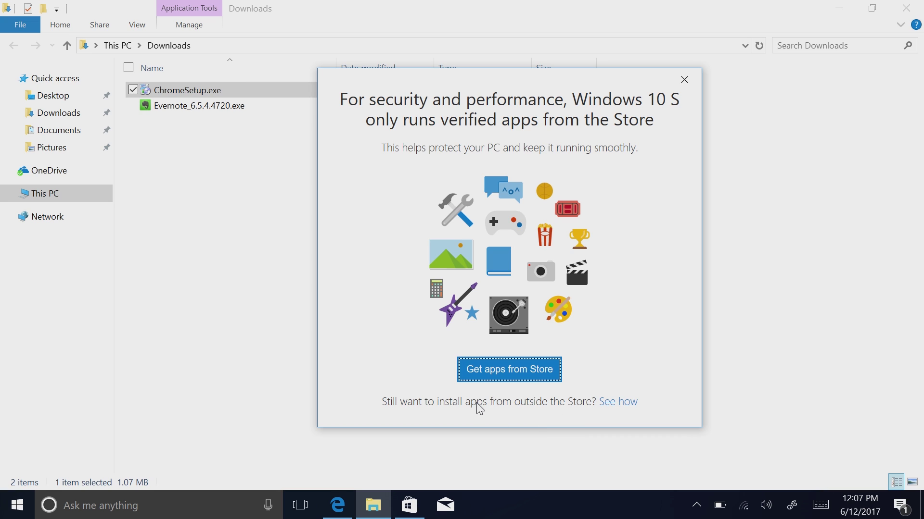
{"action": "left_click", "coordinate": [611, 404]}
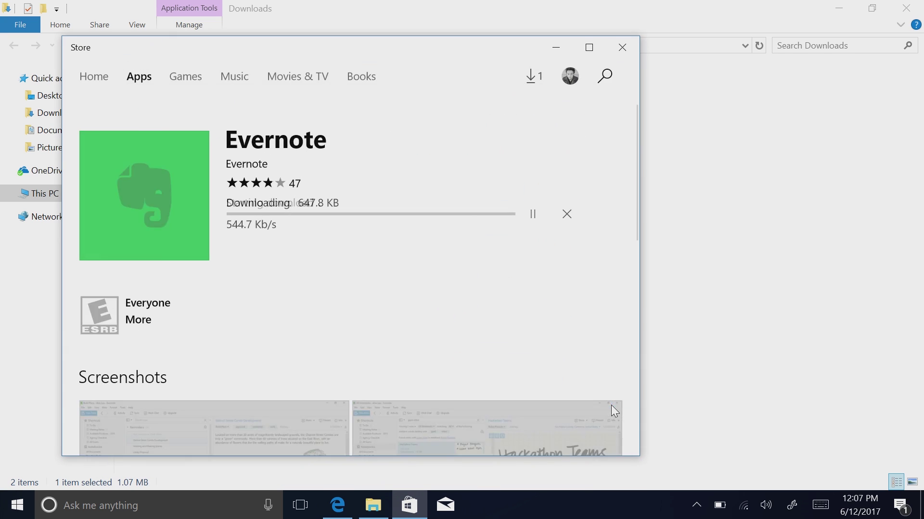
{"action": "left_click", "coordinate": [587, 46]}
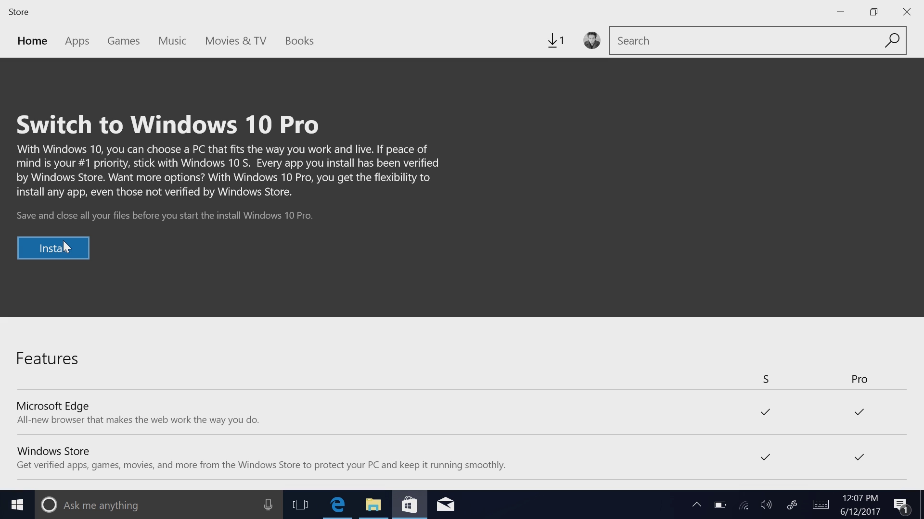
Scroll the Windows 10 Pro features table, then view Evernote's progress in Downloads and updates.
{"action": "scroll", "coordinate": [64, 247], "scroll_direction": "down", "scroll_amount": 4}
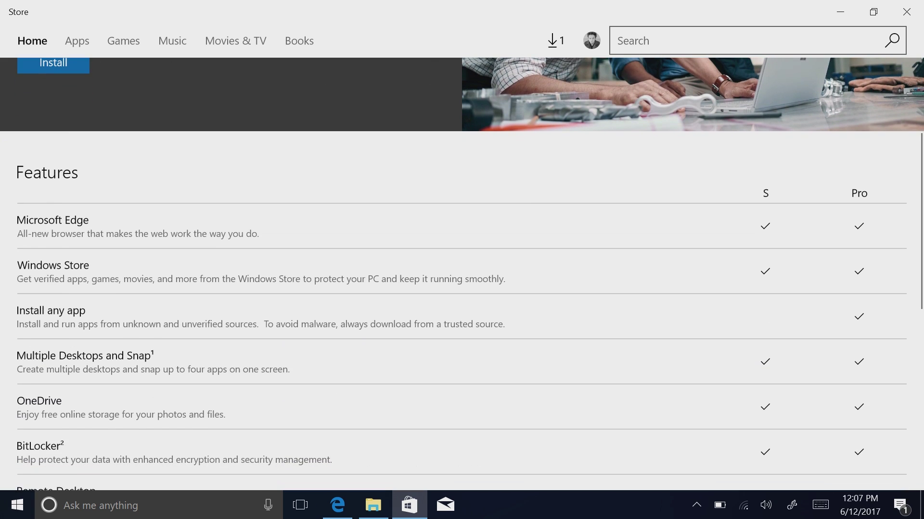
{"action": "scroll", "coordinate": [462, 274], "scroll_direction": "down", "scroll_amount": 3}
{"action": "scroll", "coordinate": [462, 267], "scroll_direction": "down", "scroll_amount": 4}
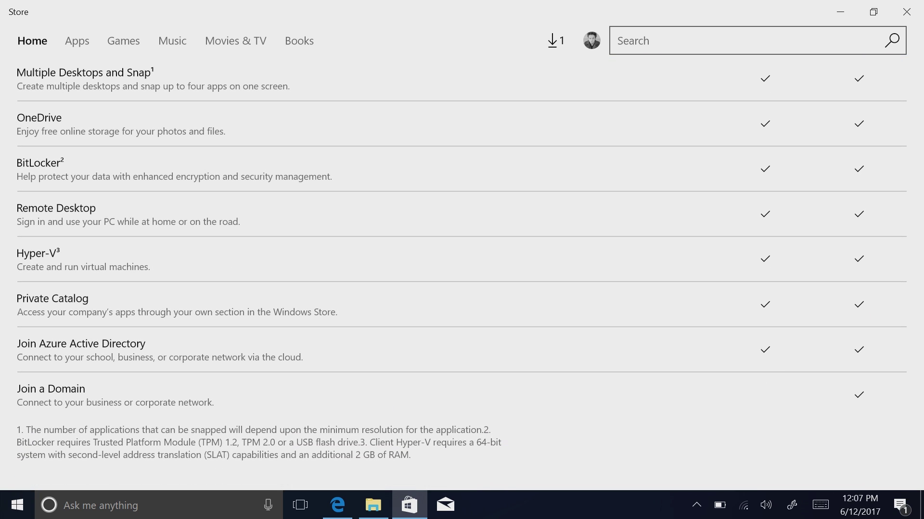
{"action": "scroll", "coordinate": [462, 274], "scroll_direction": "up", "scroll_amount": 5}
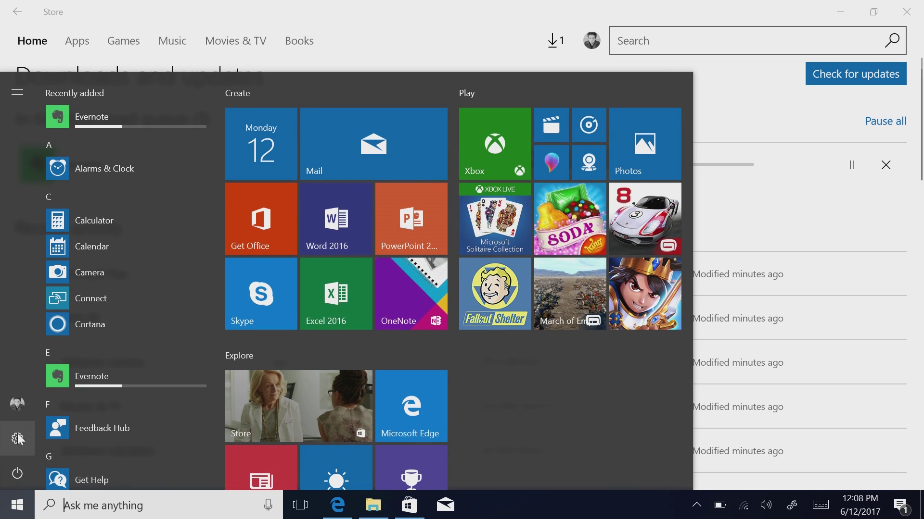
{"action": "left_click", "coordinate": [19, 438]}
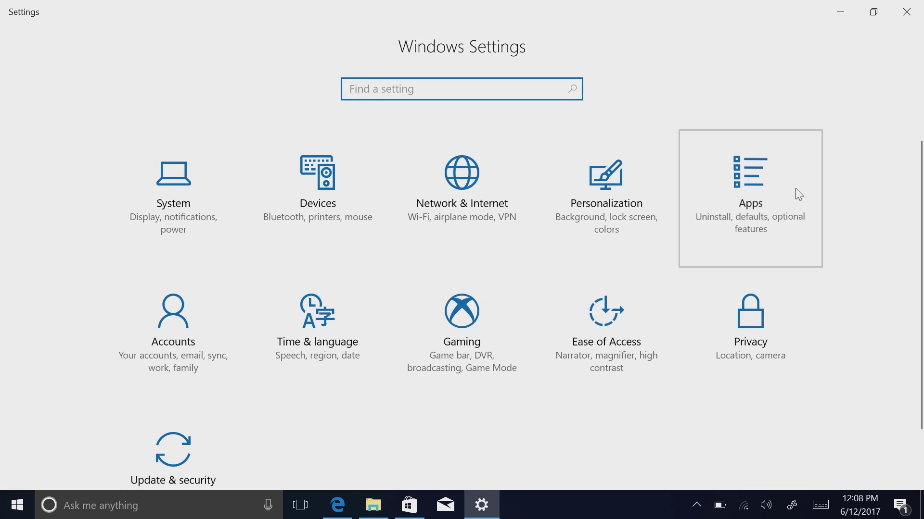
Scroll through Apps > Default apps listing Groove Music, Photos and Movies & TV.
{"action": "left_click", "coordinate": [795, 196]}
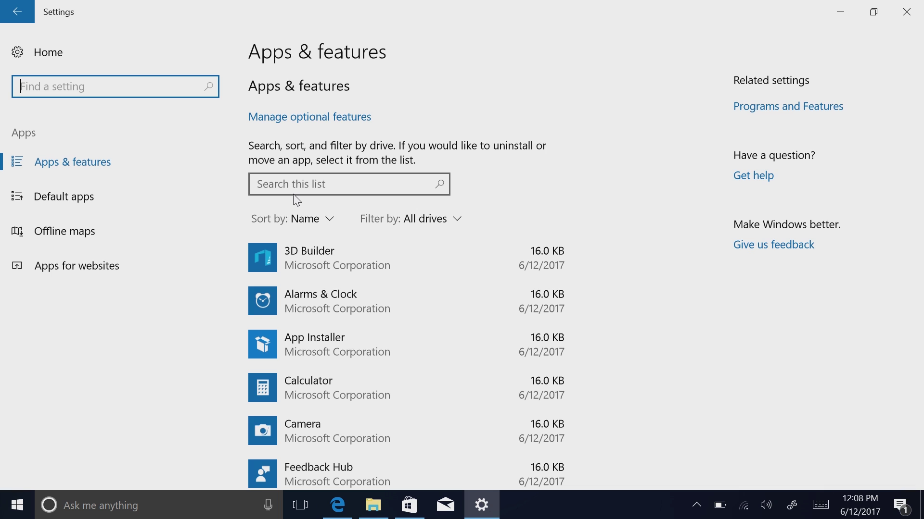
{"action": "left_click", "coordinate": [208, 196]}
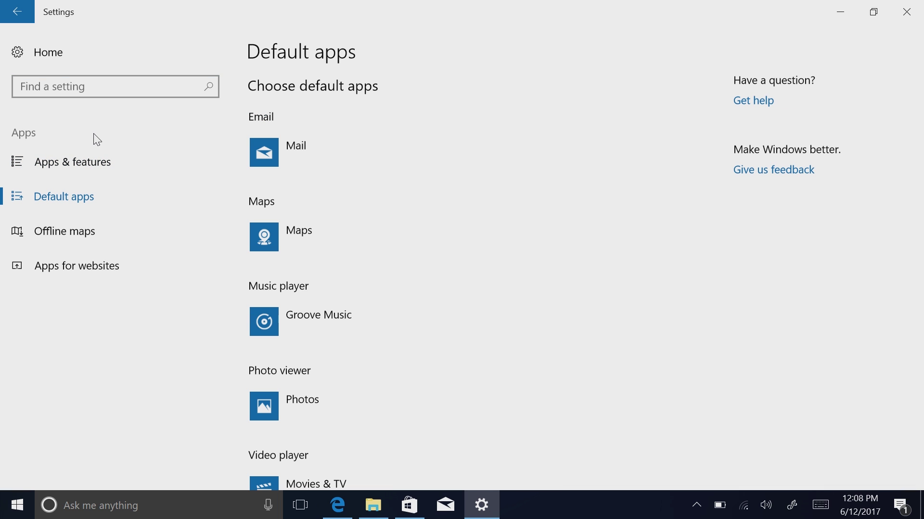
{"action": "scroll", "coordinate": [354, 412], "scroll_direction": "down", "scroll_amount": 4}
{"action": "scroll", "coordinate": [354, 412], "scroll_direction": "up", "scroll_amount": 3}
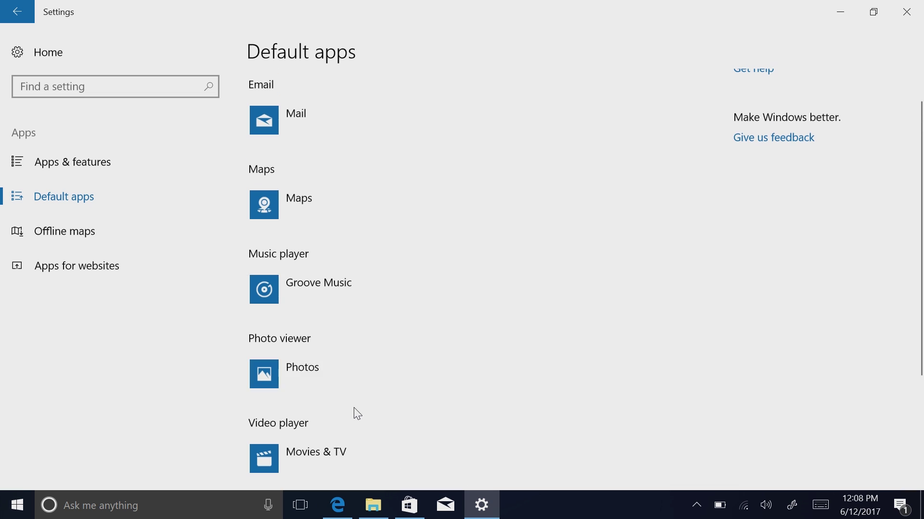
{"action": "scroll", "coordinate": [537, 419], "scroll_direction": "down", "scroll_amount": 3}
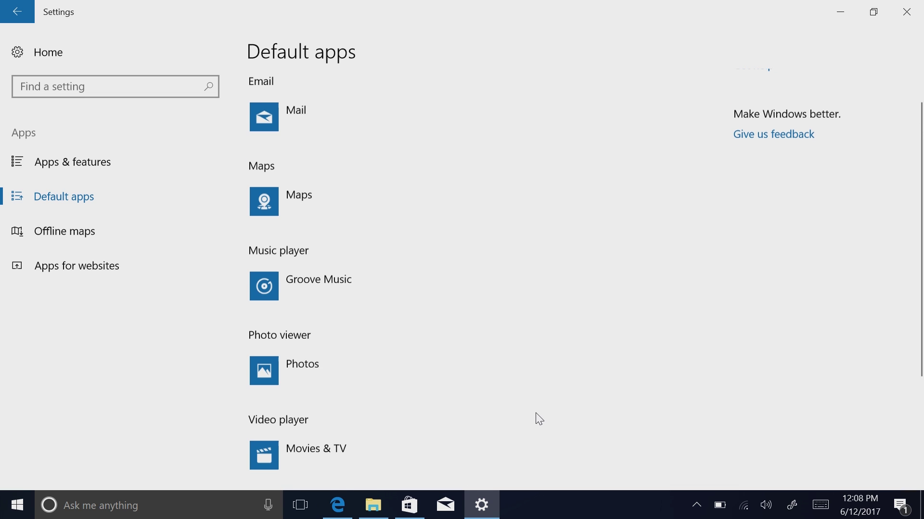
{"action": "scroll", "coordinate": [538, 419], "scroll_direction": "down", "scroll_amount": 1}
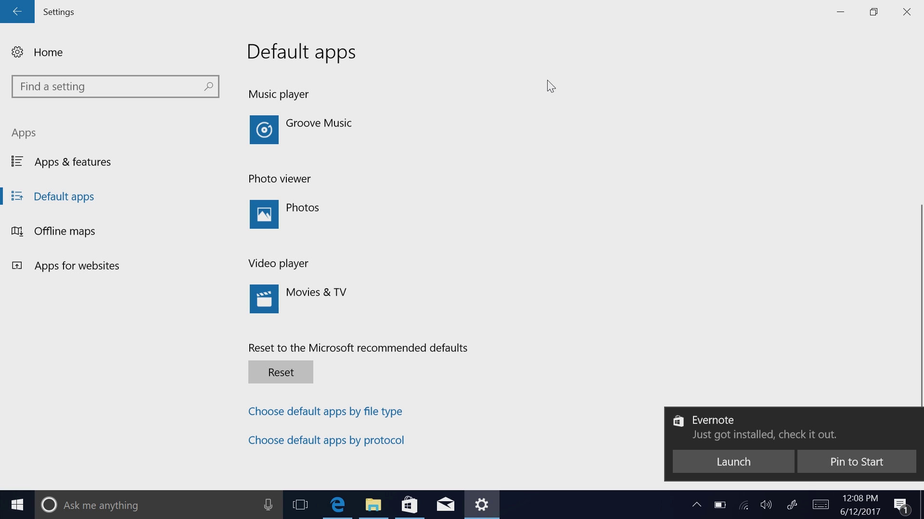
Launch Evernote from its install notification, then browse Store apps for Telegram Desktop.
{"action": "left_click", "coordinate": [781, 454]}
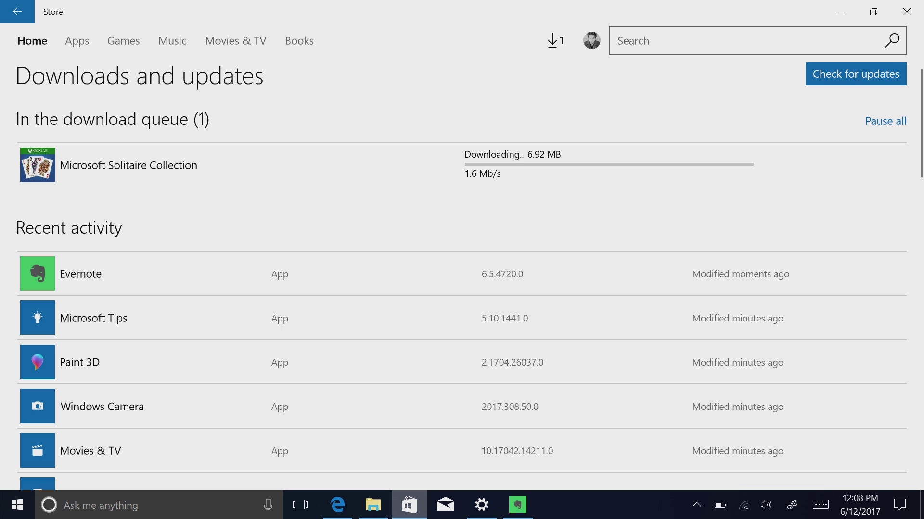
{"action": "left_click", "coordinate": [618, 41]}
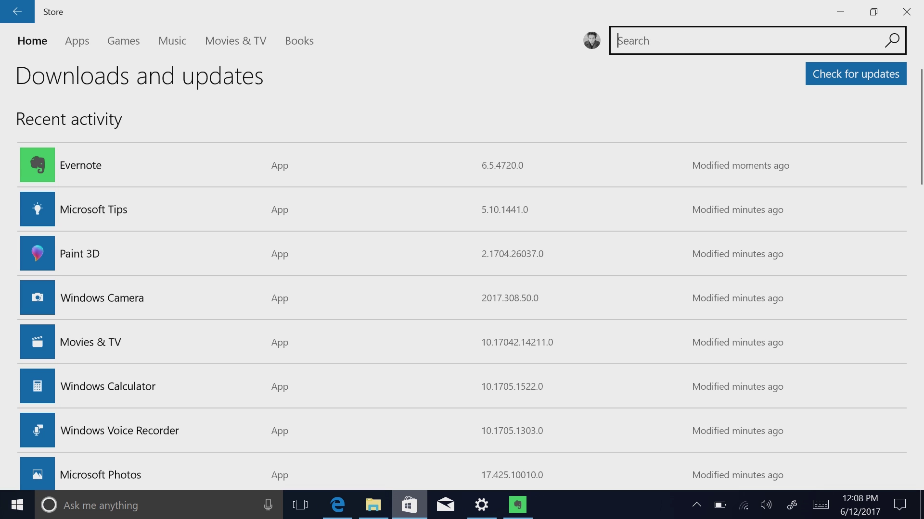
{"action": "left_click", "coordinate": [77, 41]}
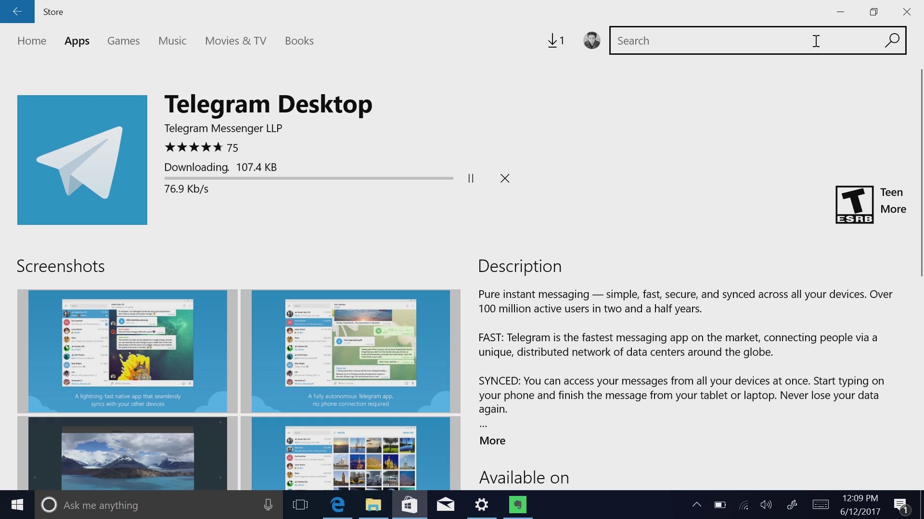
Minimize the Store, Settings, Evernote, File Explorer and Edge windows one after another.
{"action": "left_click", "coordinate": [834, 17]}
{"action": "left_click", "coordinate": [835, 16]}
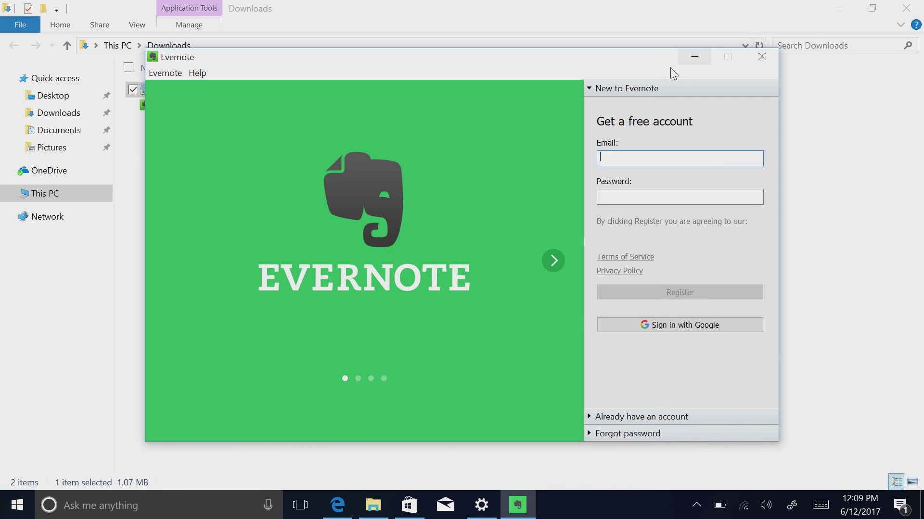
{"action": "left_click", "coordinate": [694, 57]}
{"action": "left_click", "coordinate": [830, 8]}
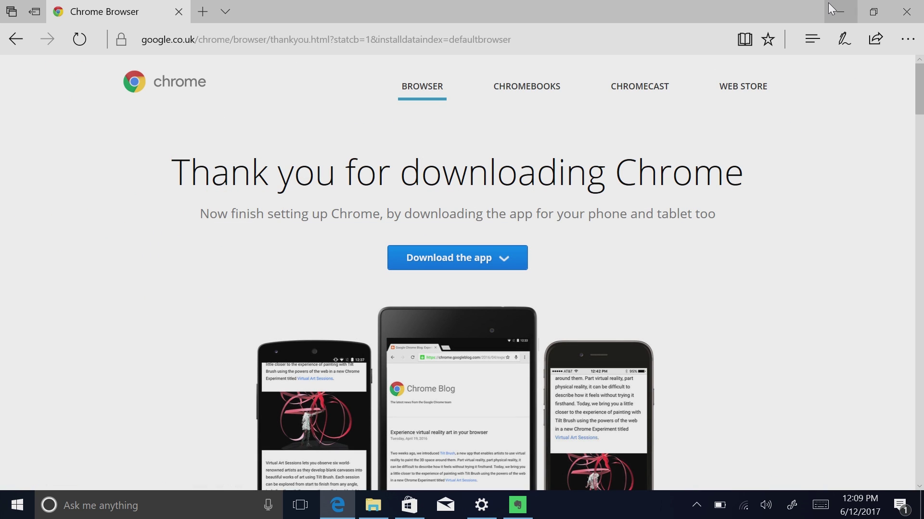
{"action": "left_click", "coordinate": [830, 9]}
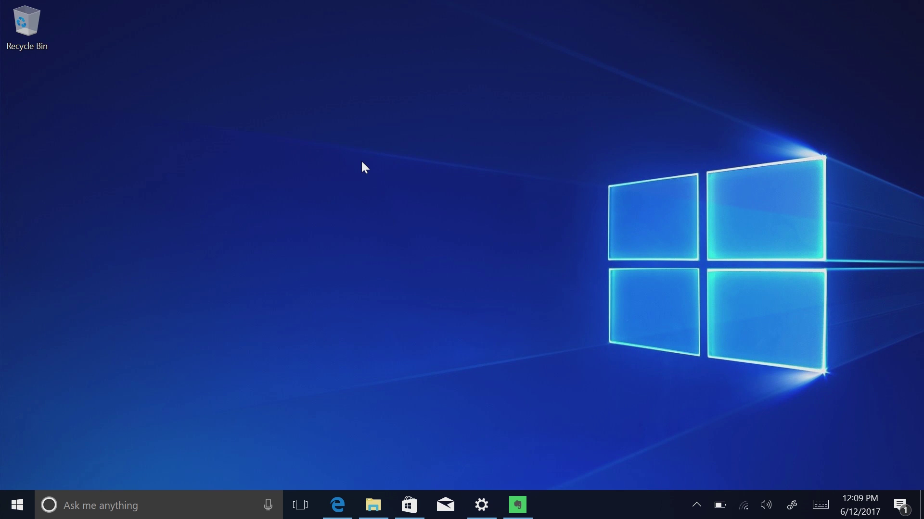